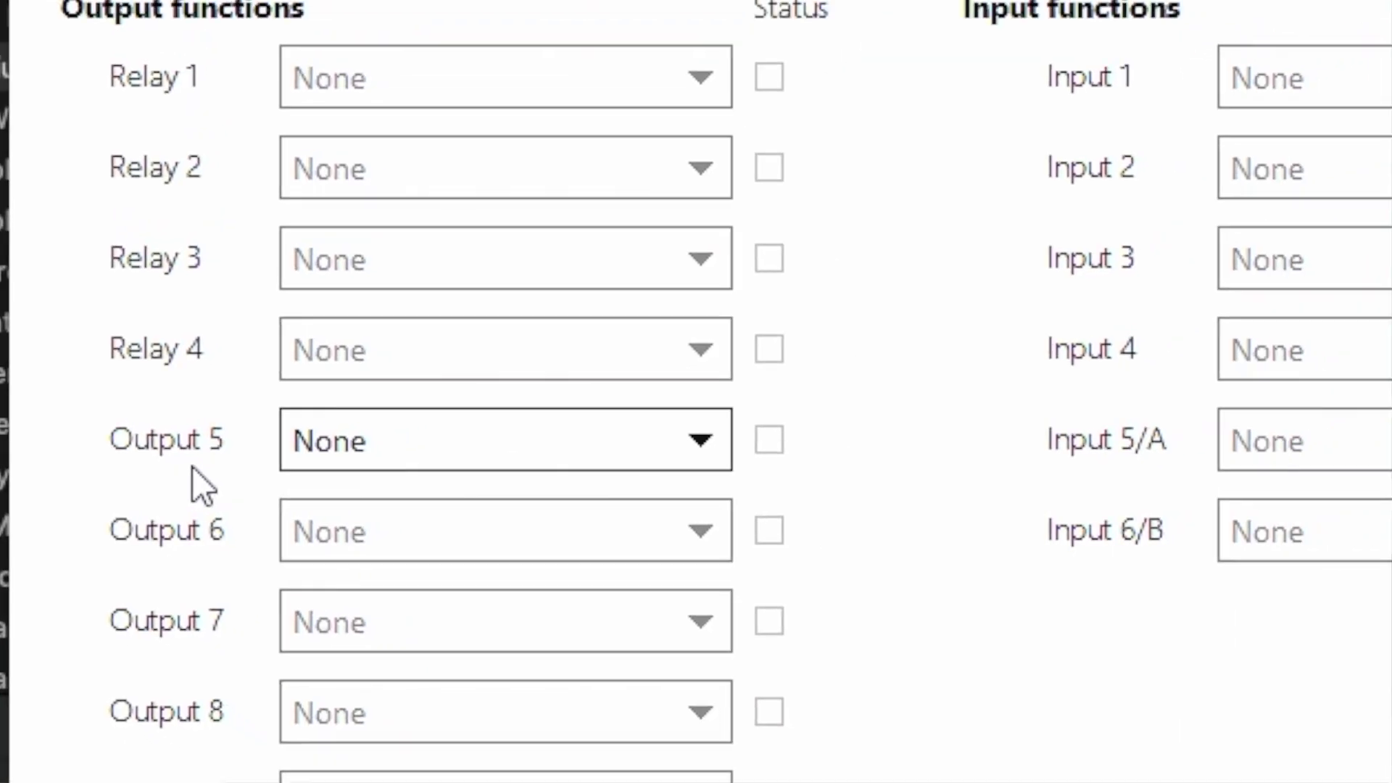
Step: Choose Critical Pulse Off as Output 5's function
{"action": "left_click", "coordinate": [412, 464]}
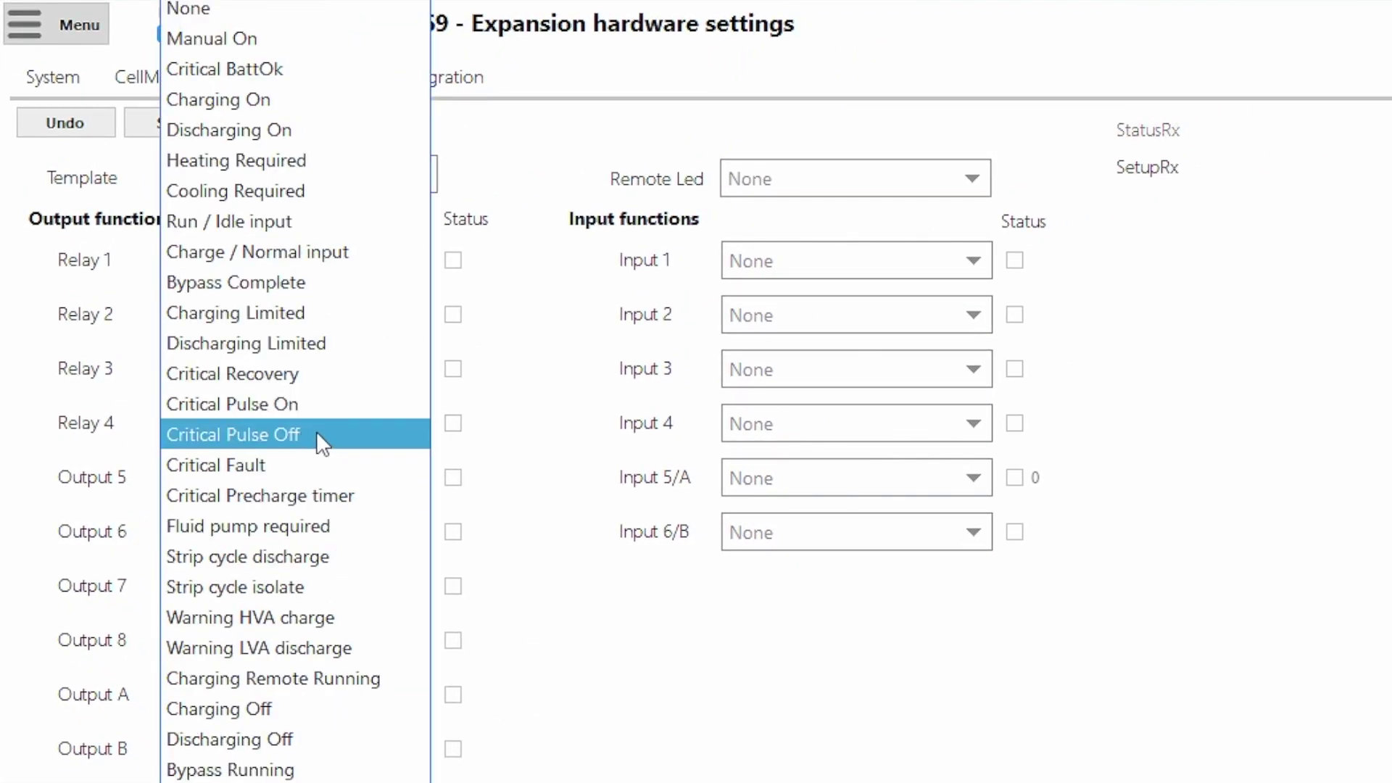
{"action": "left_click", "coordinate": [326, 439]}
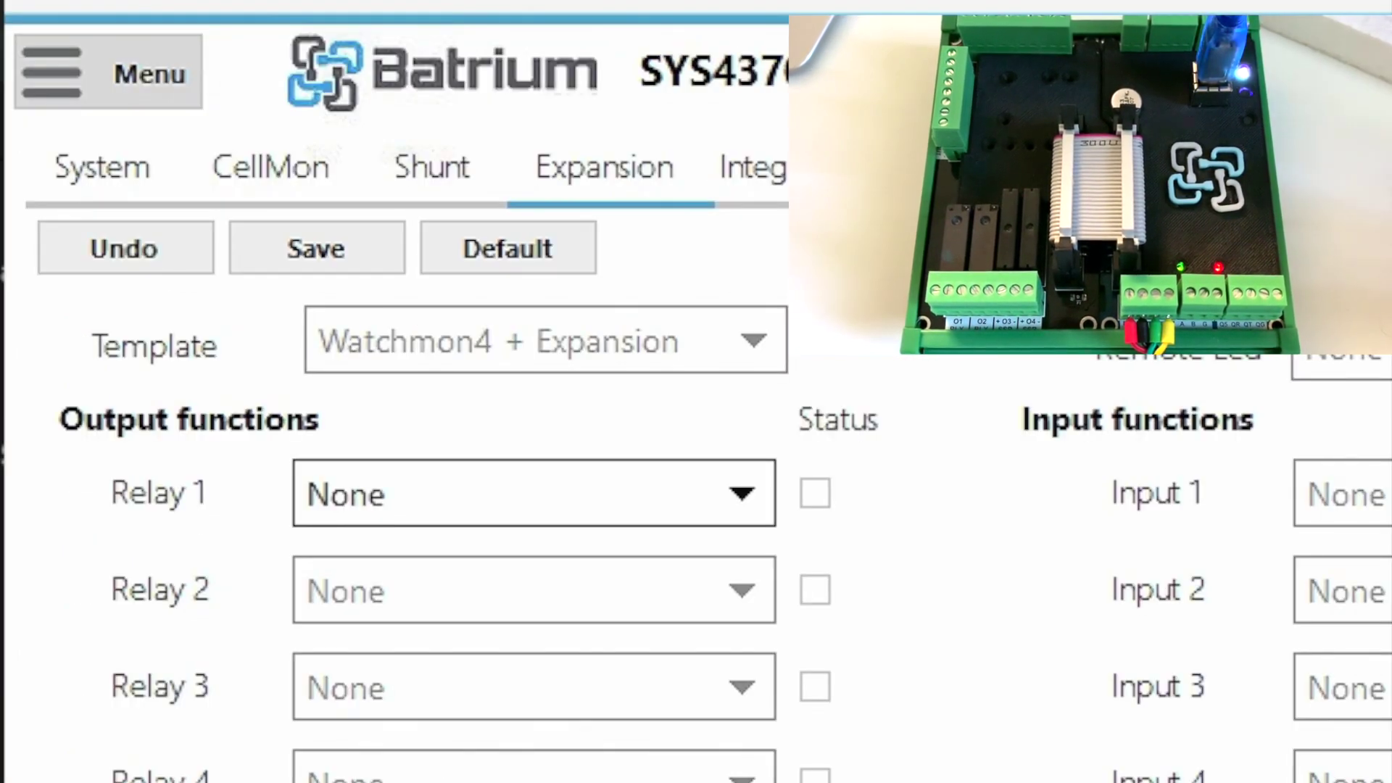
Step: Set Relay 1's function to Manual On
{"action": "key", "text": "alt+Down"}
{"action": "key", "text": "Up"}
{"action": "key", "text": "Up"}
{"action": "key", "text": "Up"}
{"action": "key", "text": "Up"}
{"action": "key", "text": "Up"}
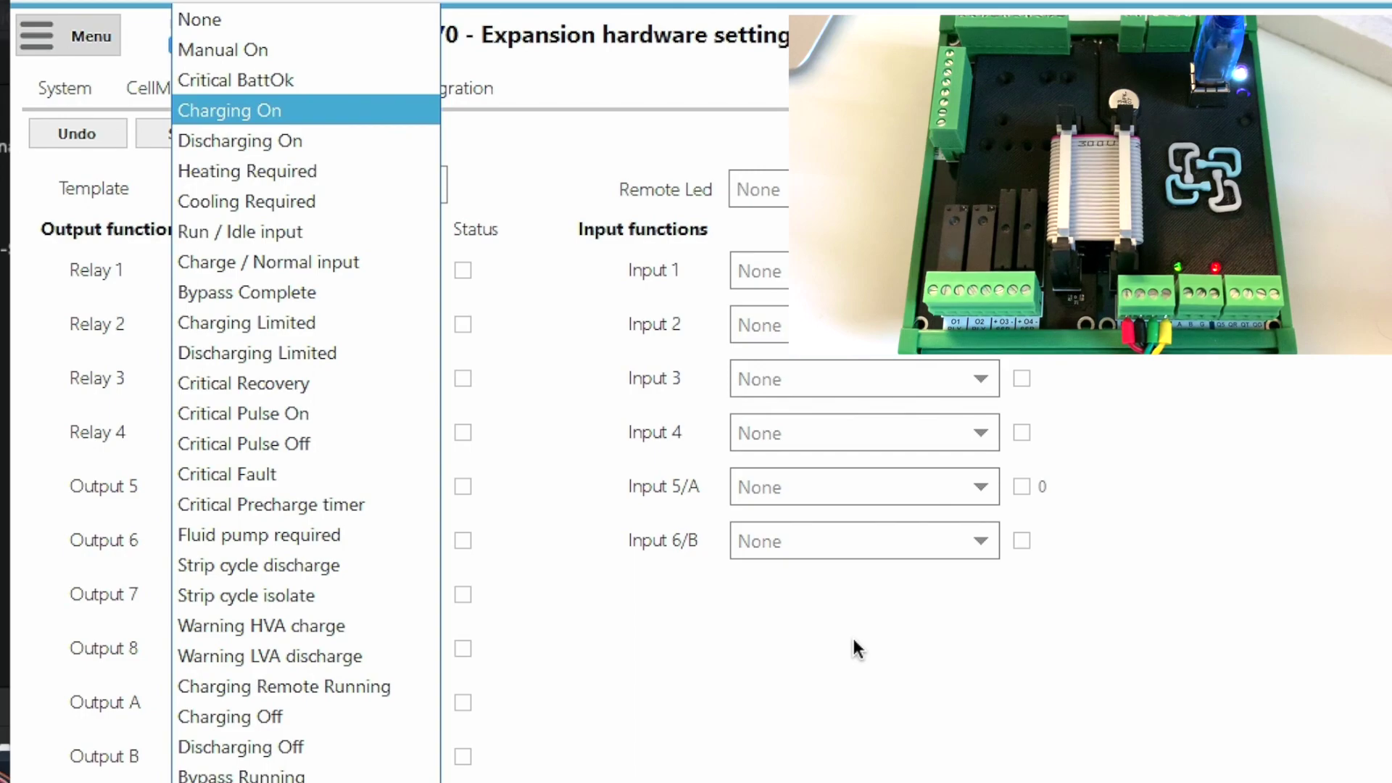
{"action": "key", "text": "Up"}
{"action": "key", "text": "Up"}
{"action": "key", "text": "Return"}
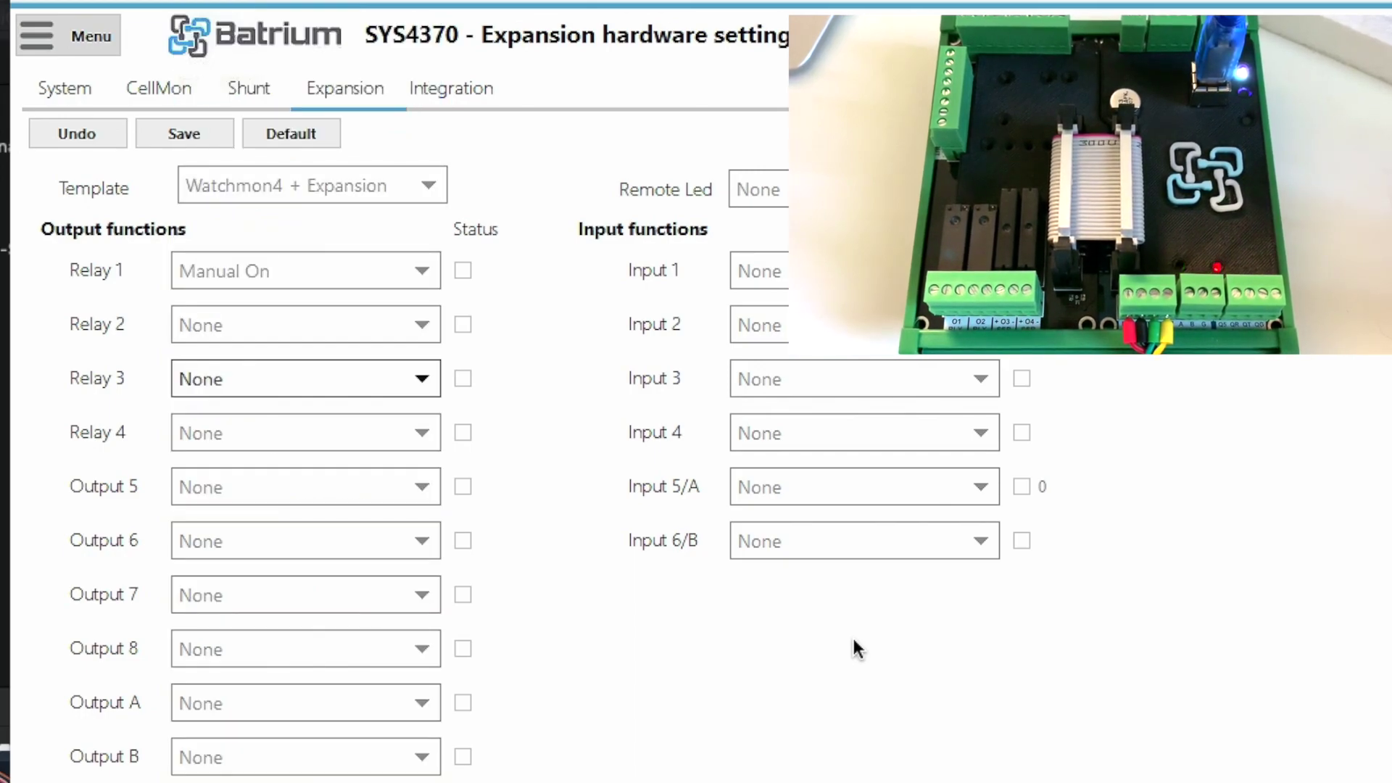
Step: Set Relay 3 to Manual On and save the expansion settings to the WatchMon
{"action": "key", "text": "alt+Down"}
{"action": "key", "text": "Up"}
{"action": "key", "text": "Up"}
{"action": "key", "text": "Up"}
{"action": "key", "text": "Up"}
{"action": "key", "text": "Up"}
{"action": "key", "text": "Up"}
{"action": "key", "text": "Up"}
{"action": "key", "text": "Up"}
{"action": "key", "text": "Up"}
{"action": "key", "text": "Up"}
{"action": "key", "text": "Up"}
{"action": "key", "text": "Return"}
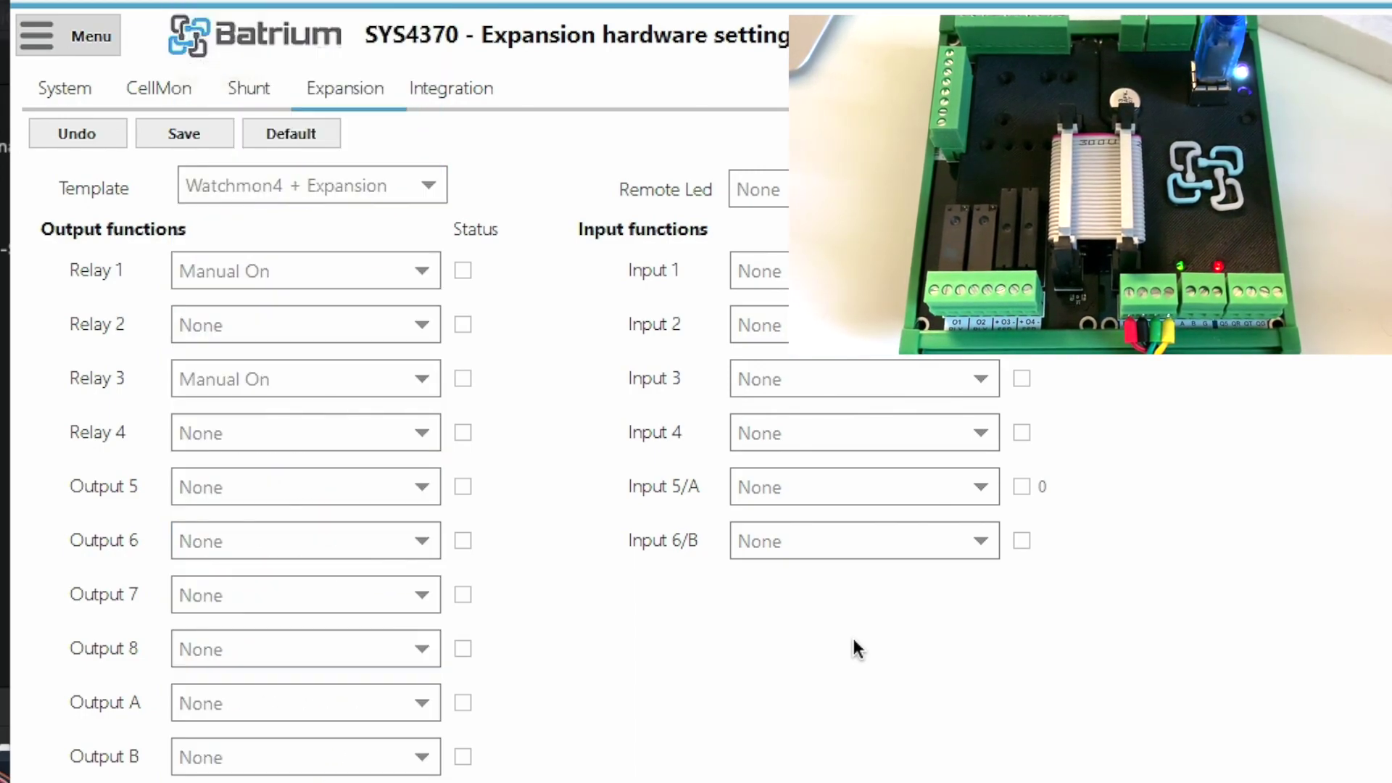
{"action": "key", "text": "shift+Tab"}
{"action": "key", "text": "shift+Tab"}
{"action": "key", "text": "shift+Tab"}
{"action": "key", "text": "shift+Tab"}
{"action": "key", "text": "shift+Tab"}
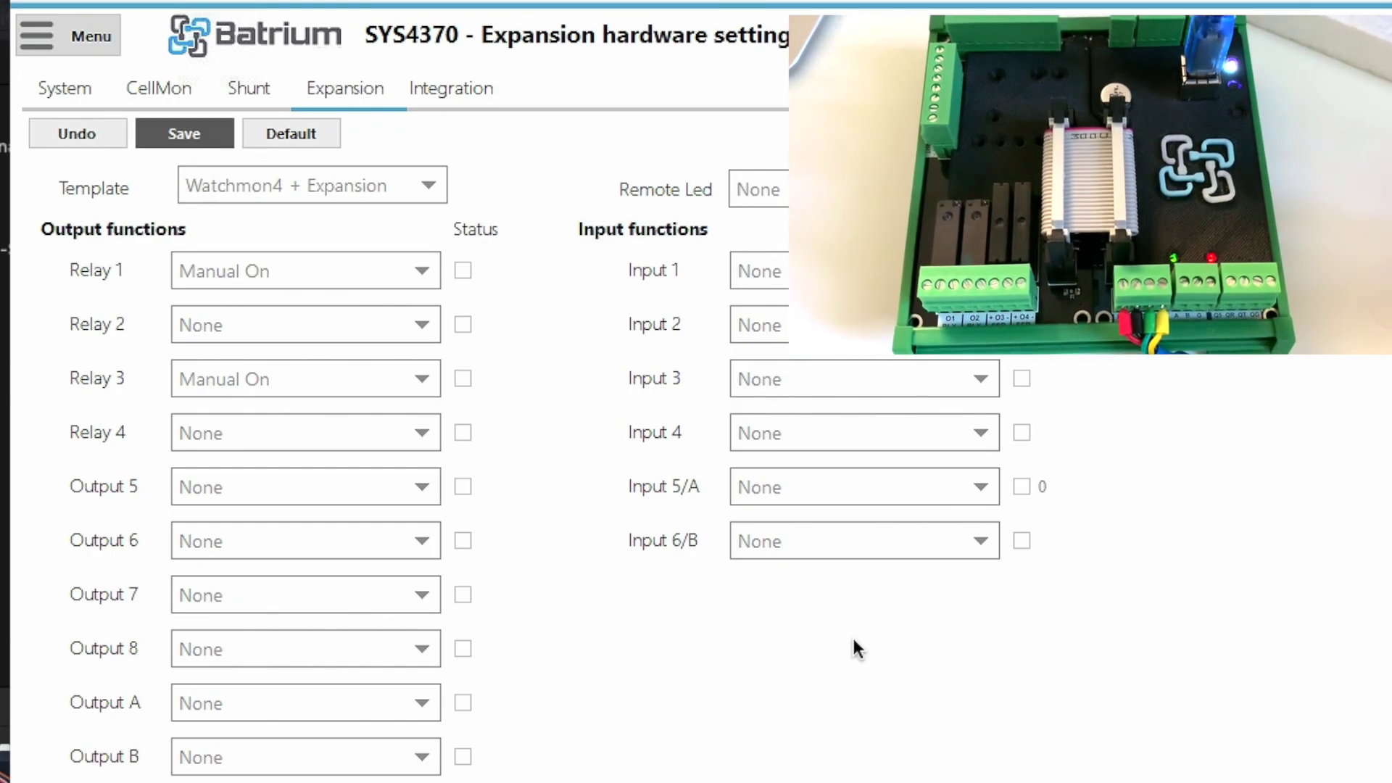
{"action": "key", "text": "Return"}
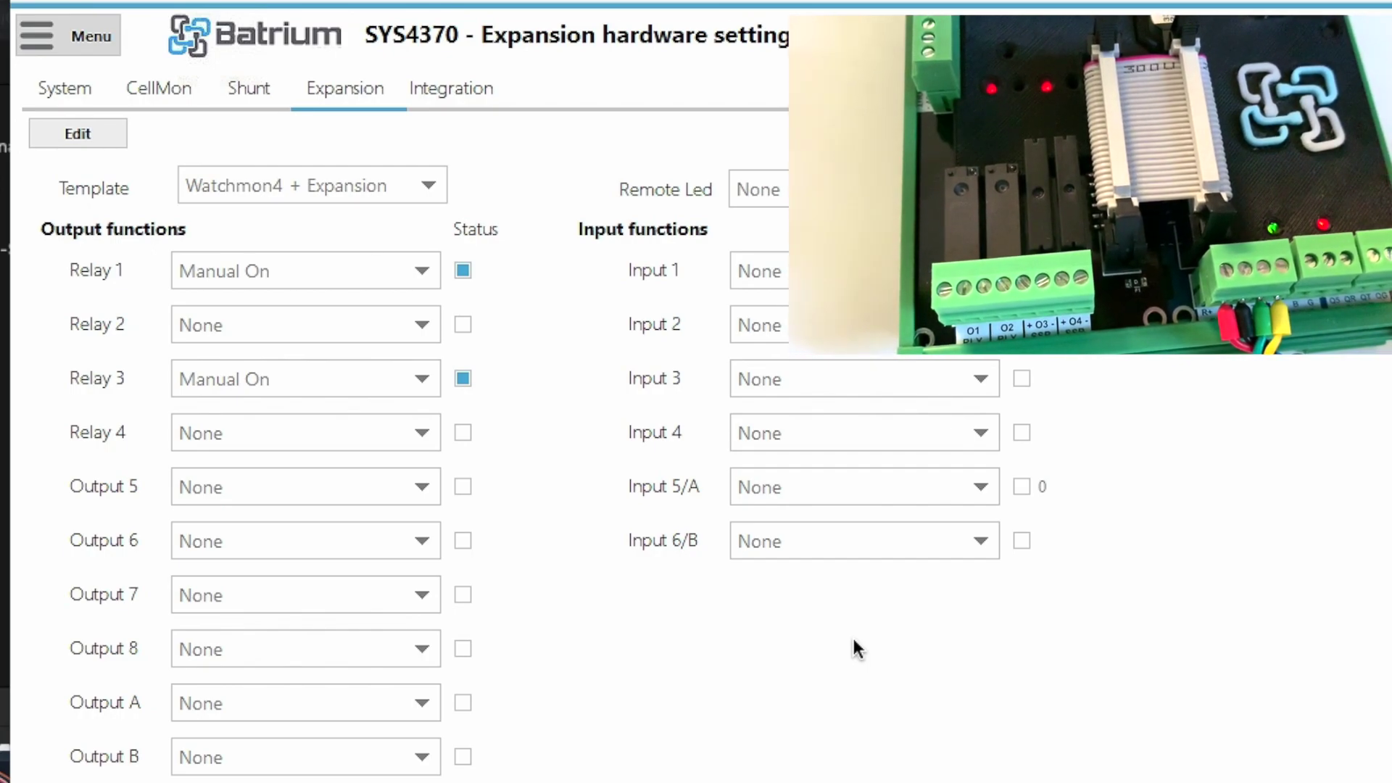
Step: Unlock the expansion settings for editing and set Relay 1 back to None
{"action": "key", "text": "Return"}
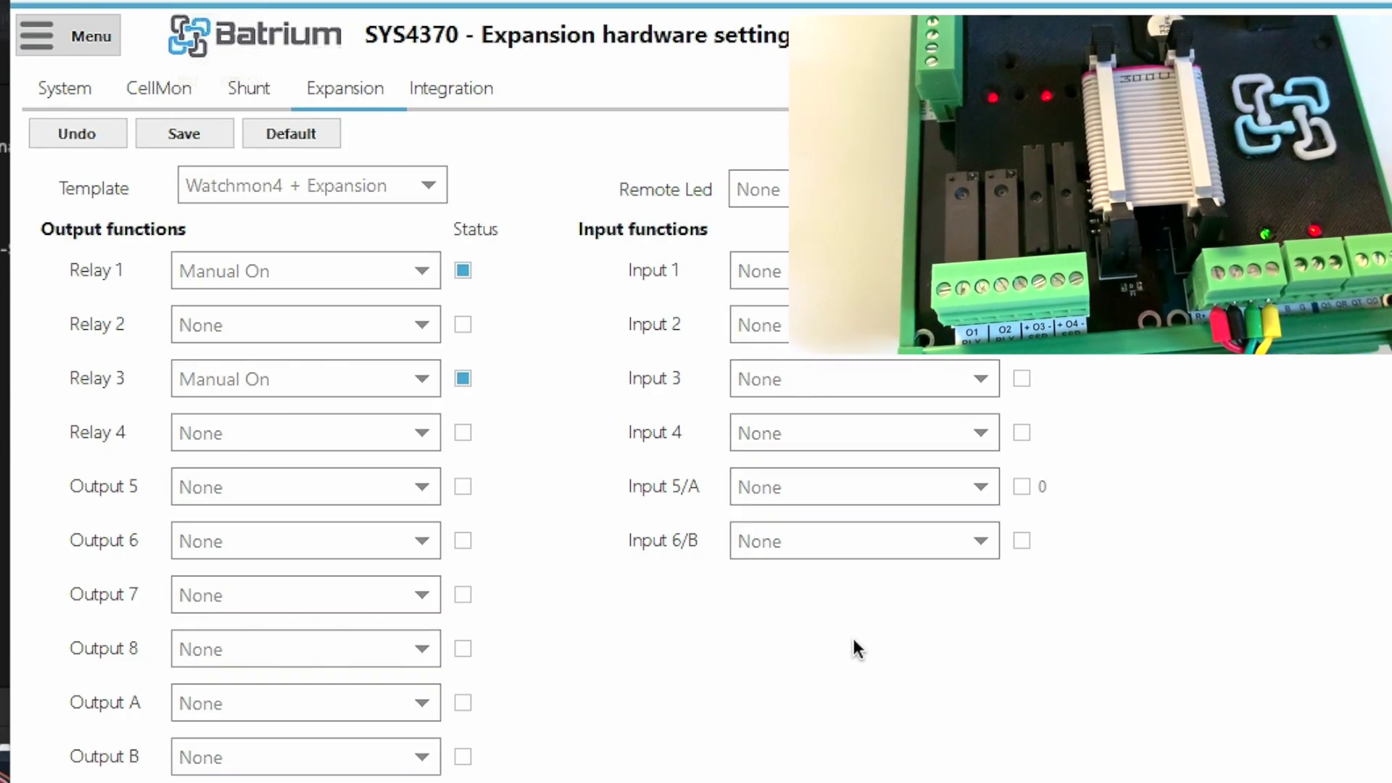
{"action": "key", "text": "space"}
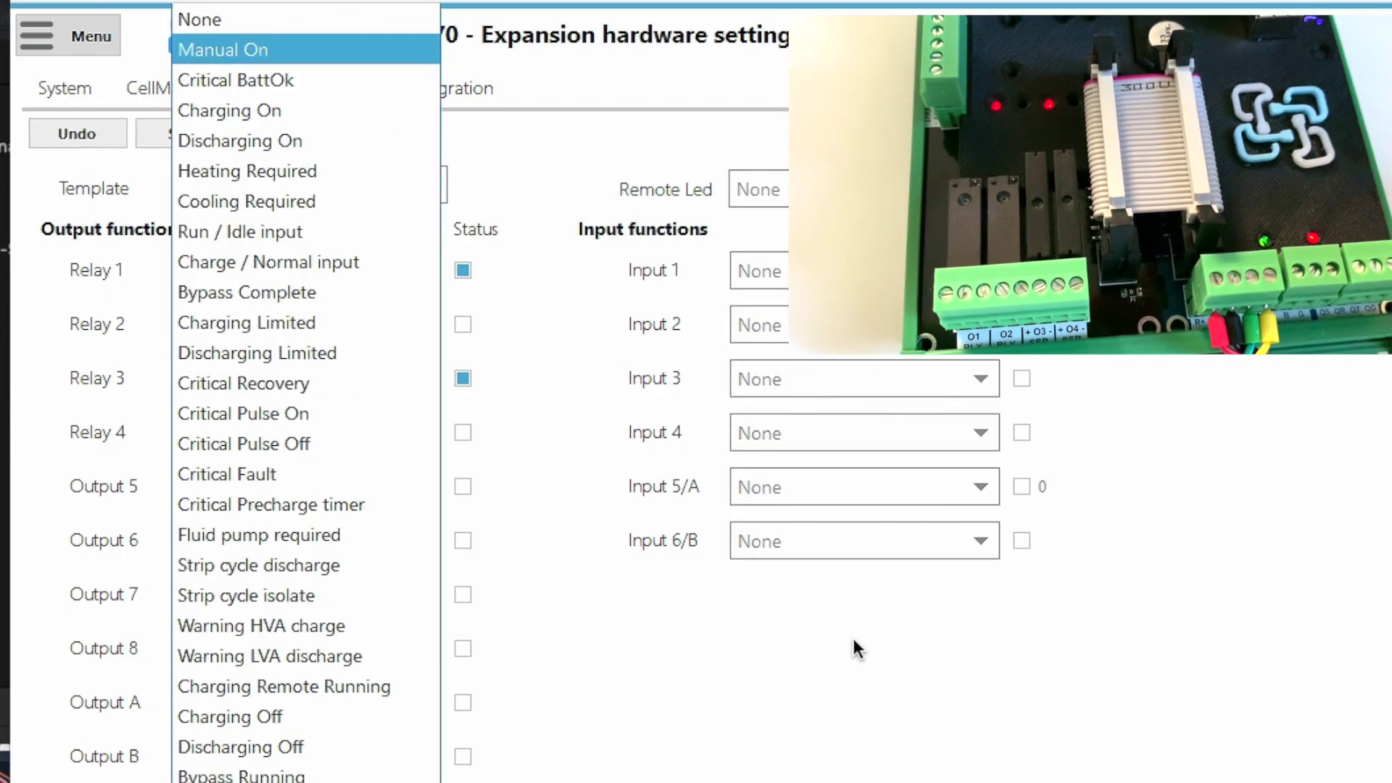
{"action": "key", "text": "Up"}
{"action": "key", "text": "Return"}
Step: Set Relay 3 back to None and save the settings to the WatchMon
{"action": "key", "text": "space"}
{"action": "key", "text": "Down"}
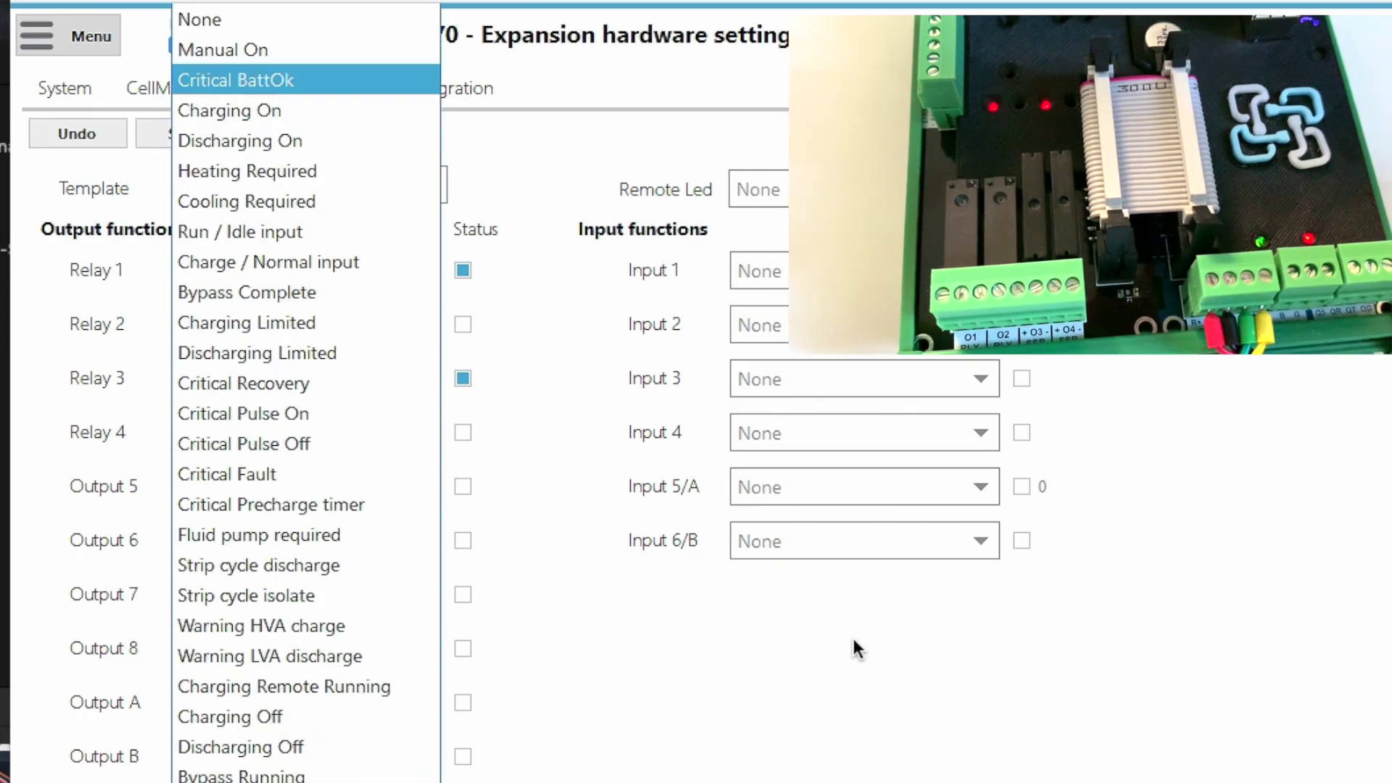
{"action": "key", "text": "Up"}
{"action": "key", "text": "Up"}
{"action": "key", "text": "Return"}
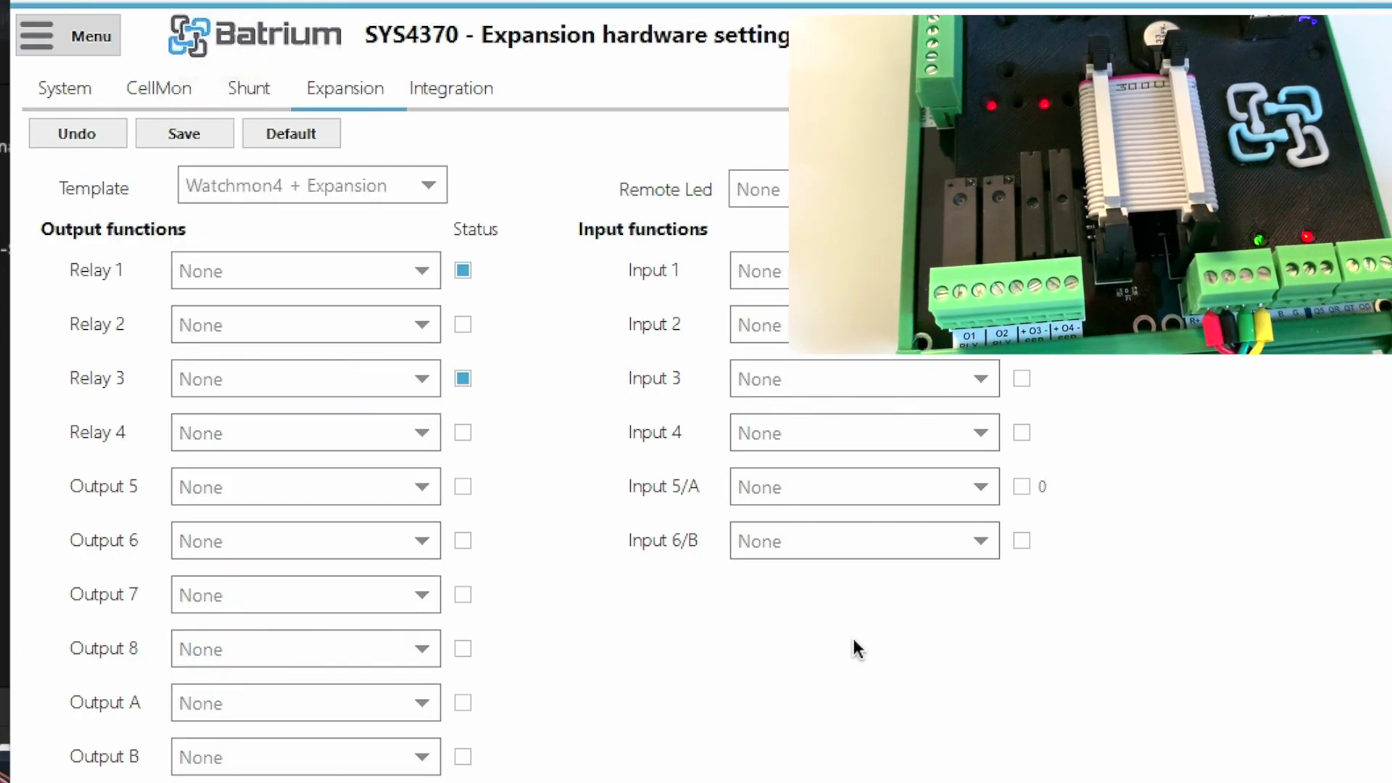
{"action": "key", "text": "Return"}
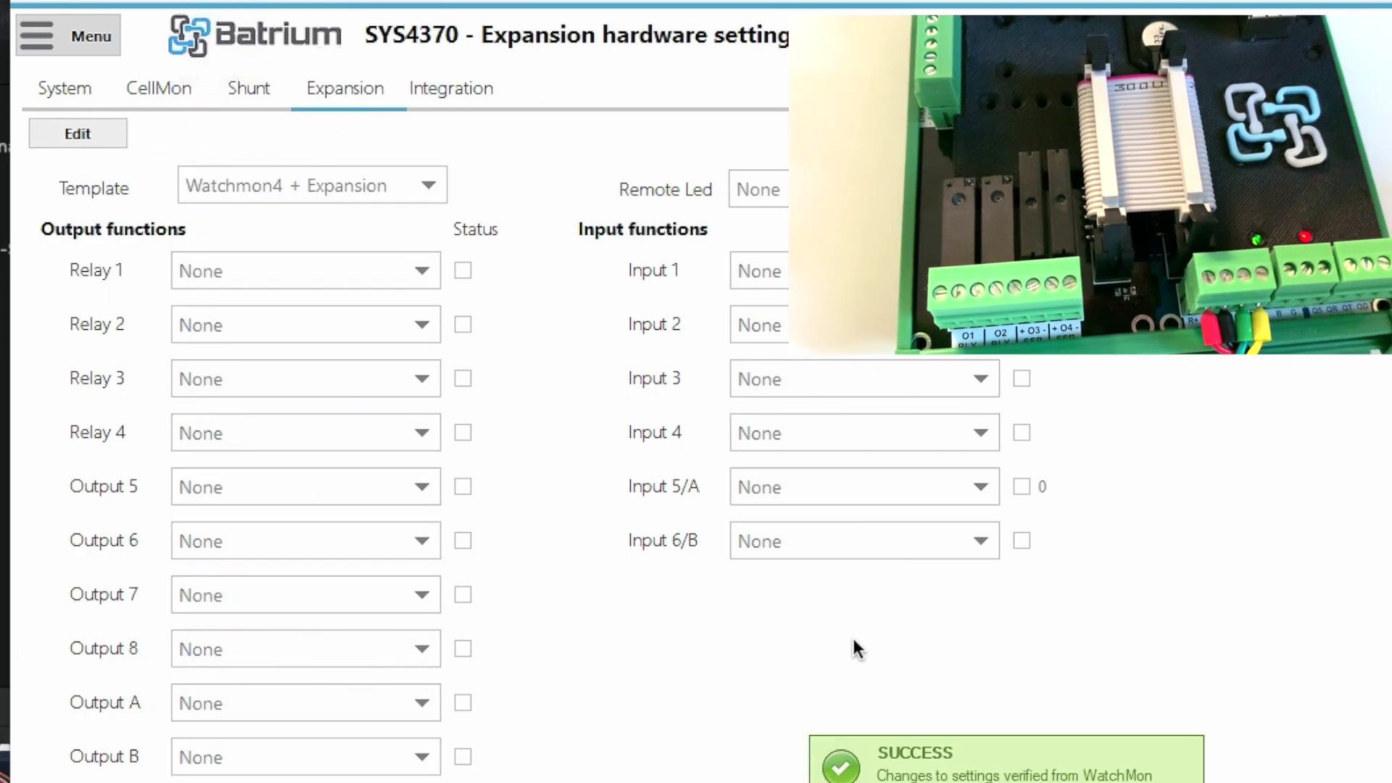